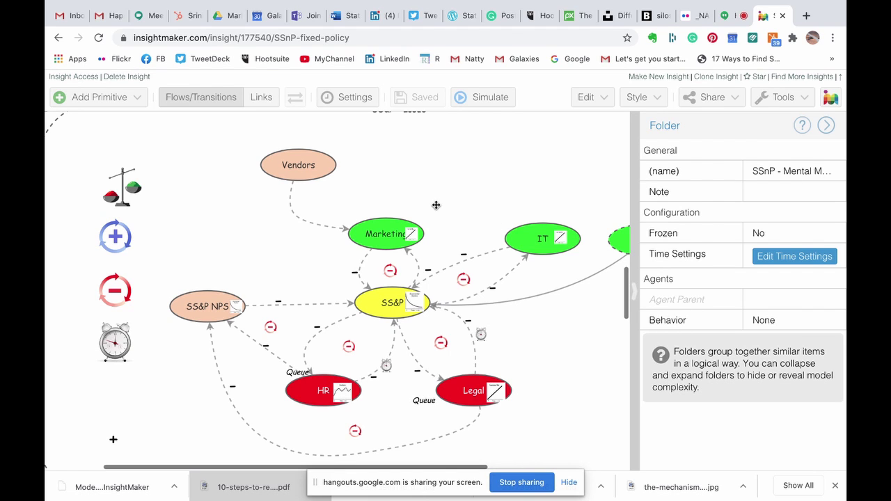
# Step: Scroll the canvas to the stock-and-flow section around Flow-in-Marketing leading to SS&P Efficiency
pyautogui.scroll(-2, 426, 250)
pyautogui.scroll(5, 430, 251)
pyautogui.scroll(10, 431, 250)
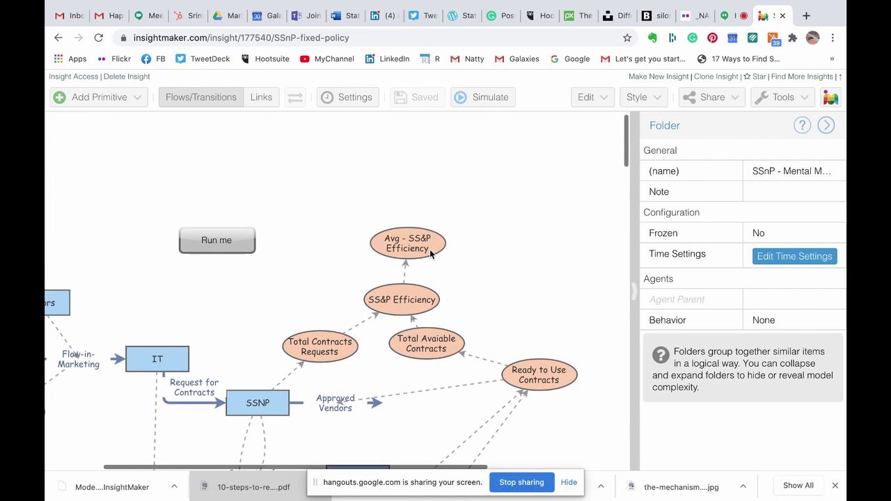
pyautogui.scroll(-3, 429, 249)
pyautogui.hscroll(-3, 430, 251)
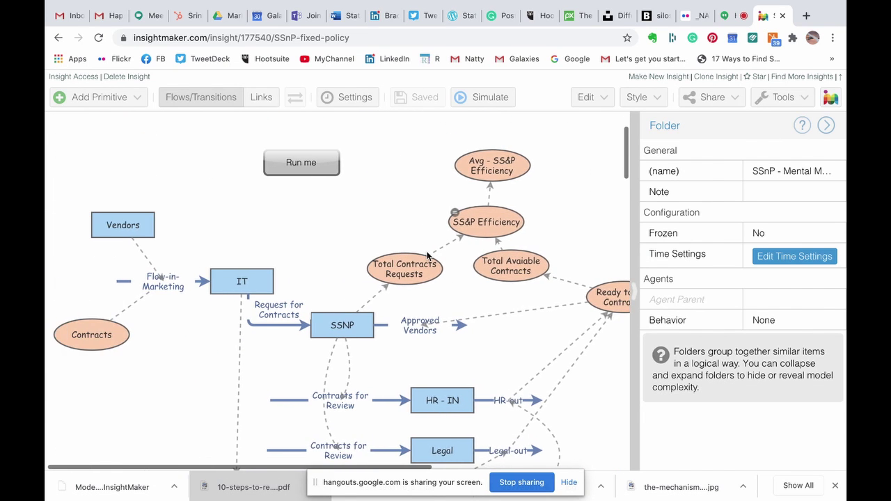
pyautogui.scroll(-2, 427, 255)
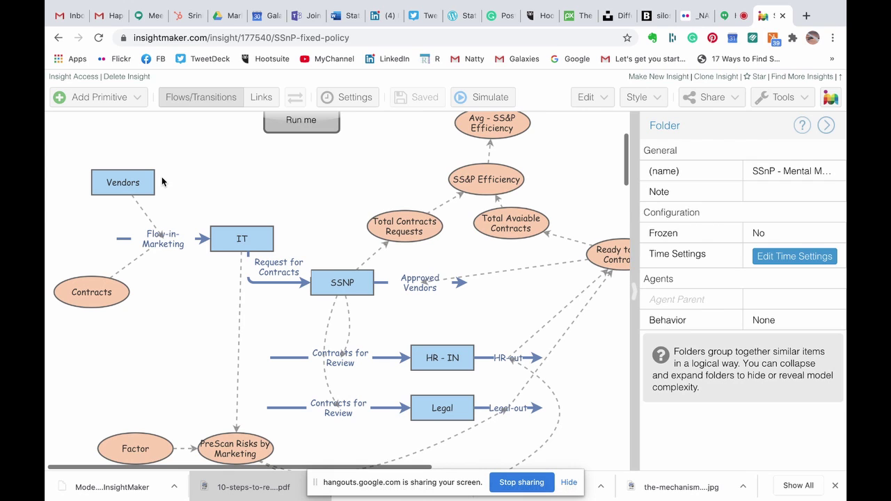
pyautogui.moveTo(155, 180)
# Step: Inspect Flow-in-Marketing, the Vendors stock's initial value, and the Contracts equation rand(1,10)
pyautogui.click(123, 239)
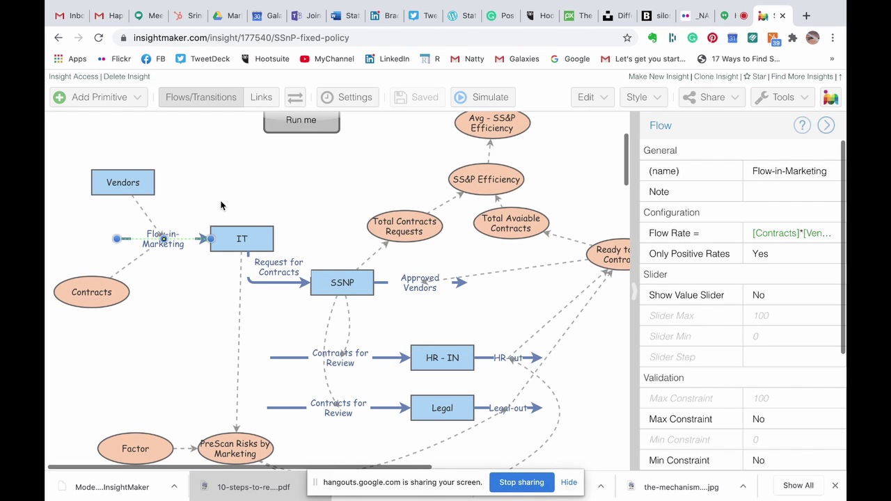
pyautogui.click(145, 179)
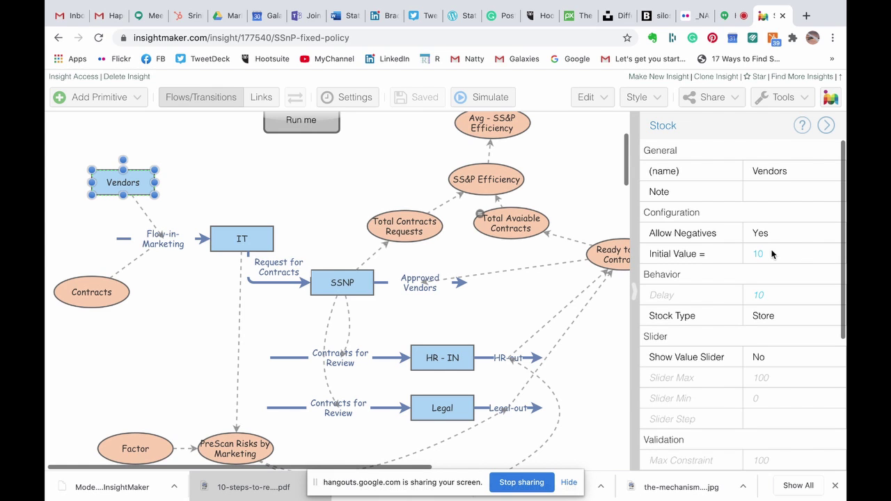
pyautogui.click(116, 284)
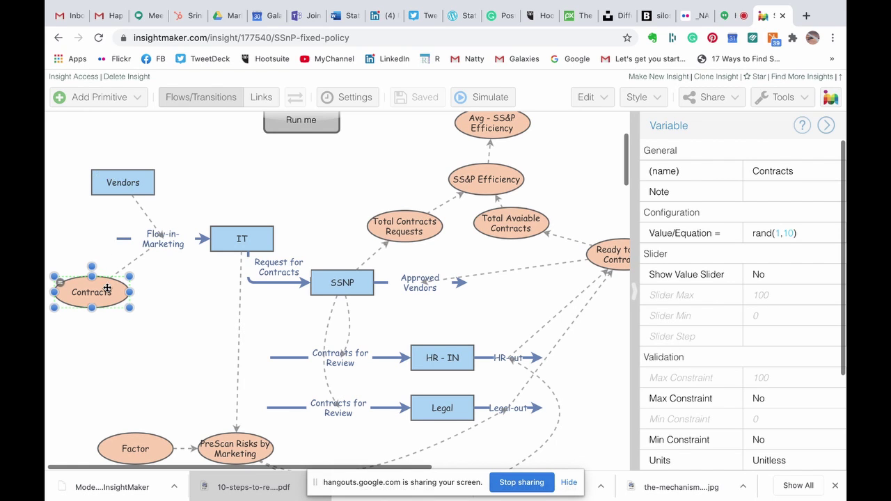
# Step: Review Flow-in-Marketing's rate formula, the IT stock, and Request for Contracts' positive-only rate [IT]
pyautogui.click(124, 240)
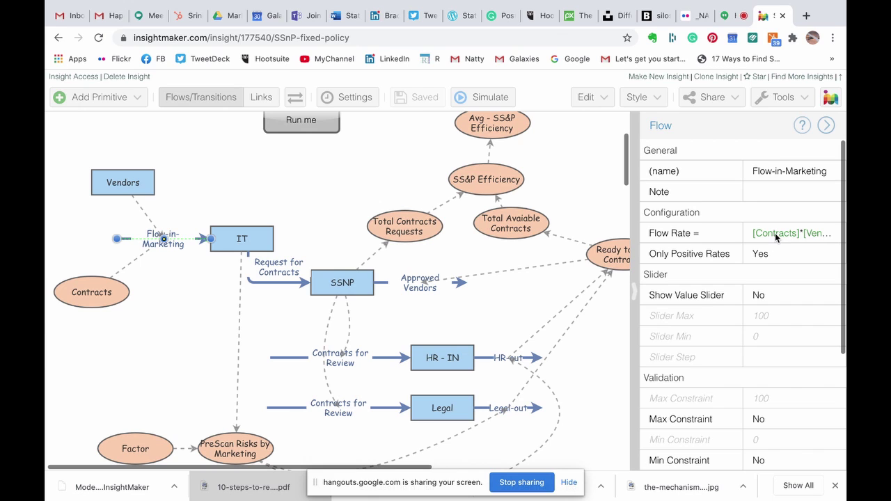
pyautogui.click(817, 231)
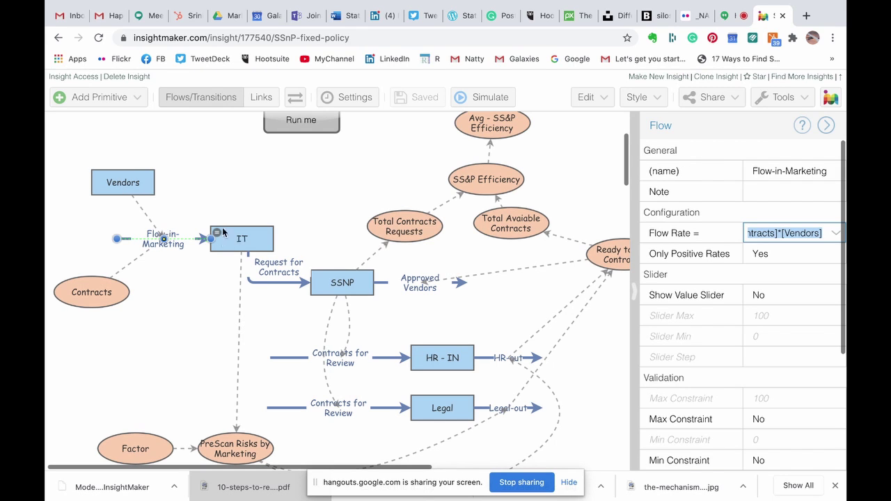
pyautogui.click(266, 235)
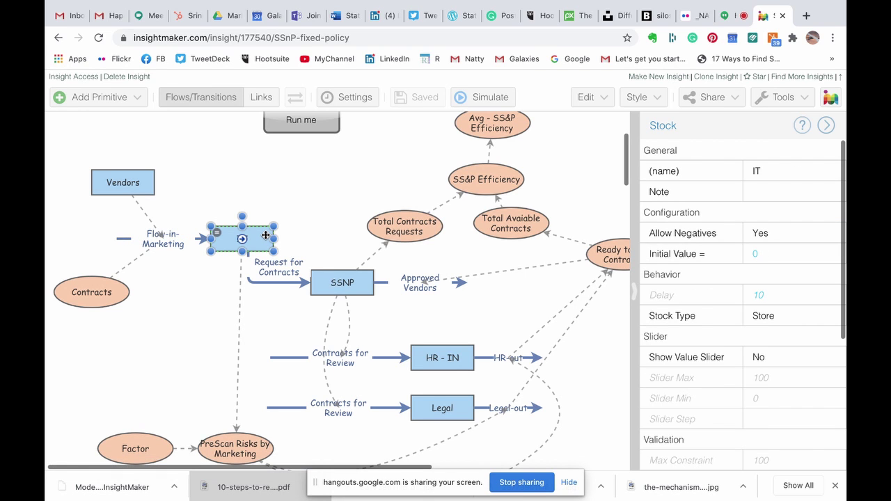
pyautogui.click(269, 282)
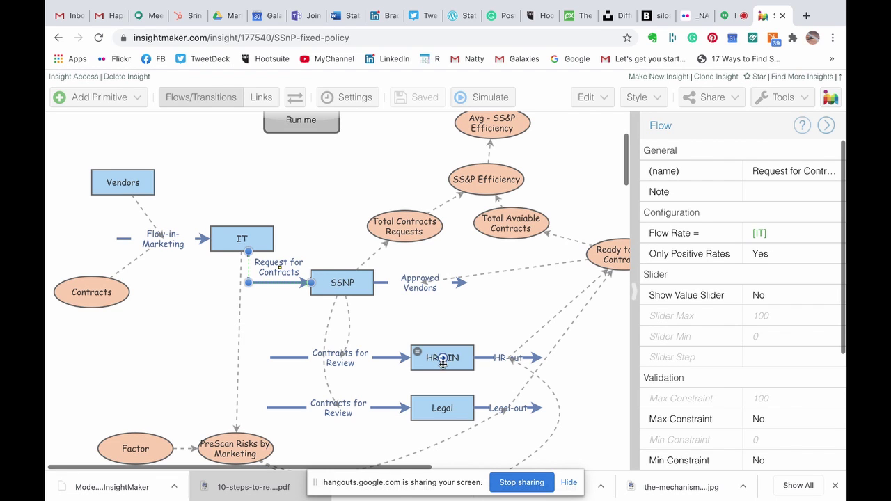
# Step: Read the HR-out flow's If-Then rate equation in the editor, then close it unchanged
pyautogui.click(486, 357)
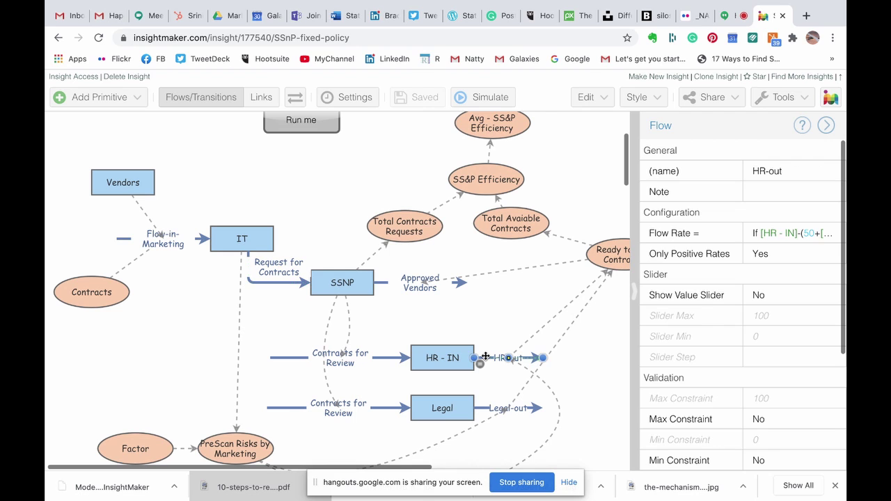
pyautogui.click(835, 238)
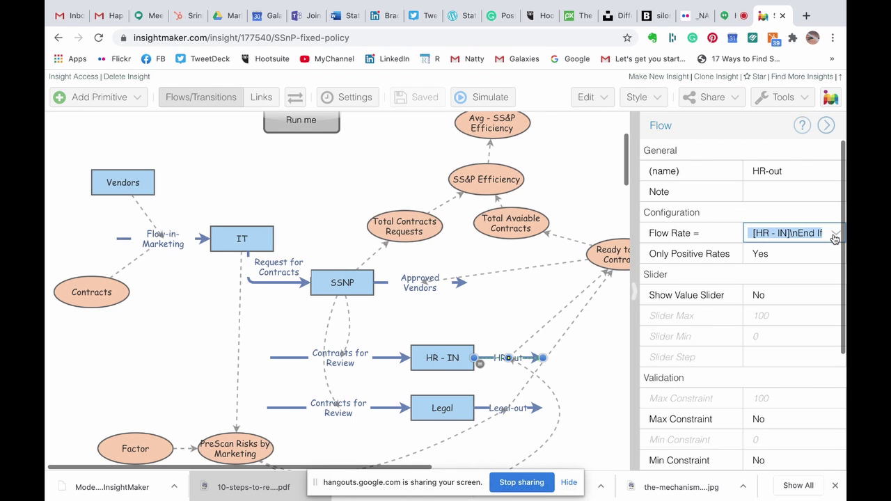
pyautogui.click(835, 235)
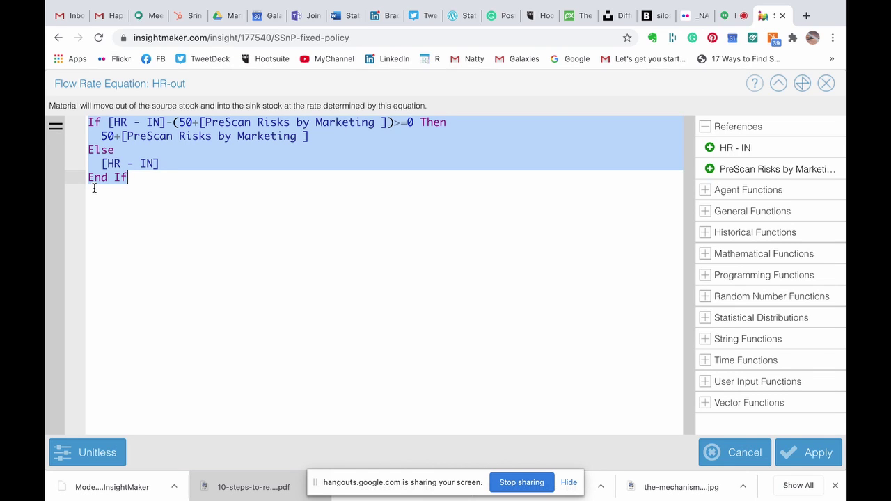
pyautogui.click(826, 83)
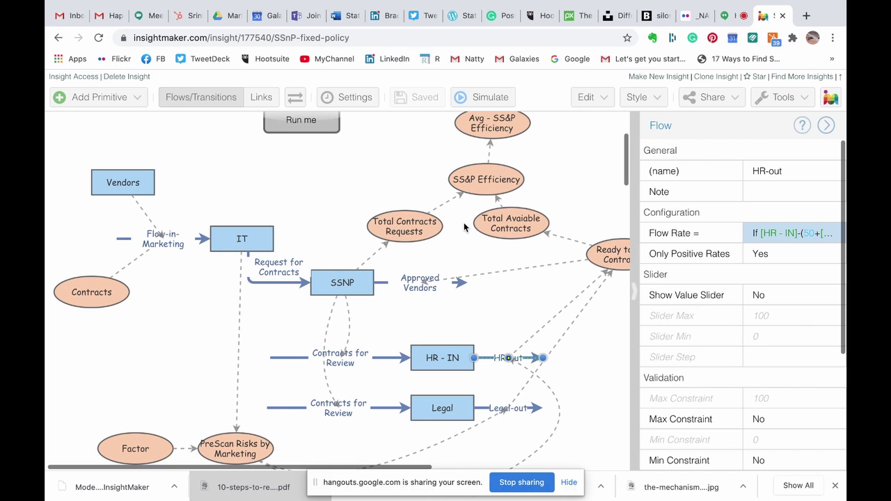
# Step: Scroll right across IT, SSNP and HR-IN to bring SS&P Efficiency into view
pyautogui.hscroll(5, 464, 227)
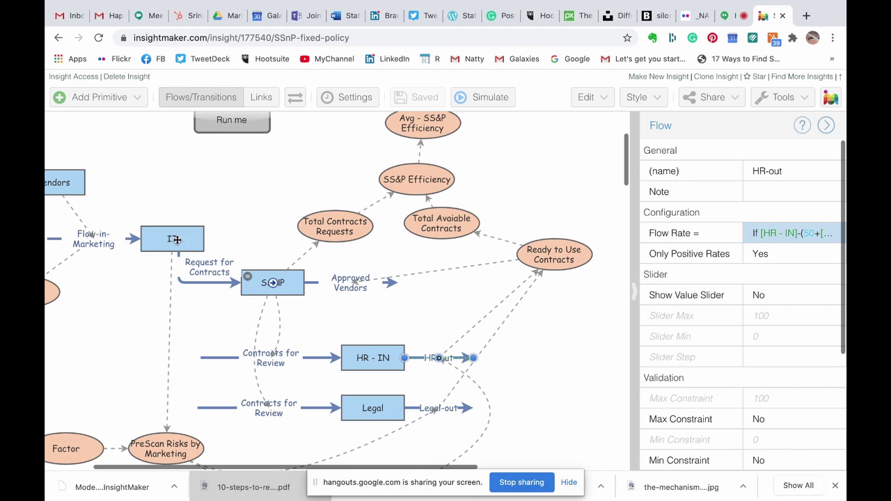
pyautogui.moveTo(178, 242)
pyautogui.moveTo(282, 282)
pyautogui.moveTo(388, 346)
pyautogui.click(430, 180)
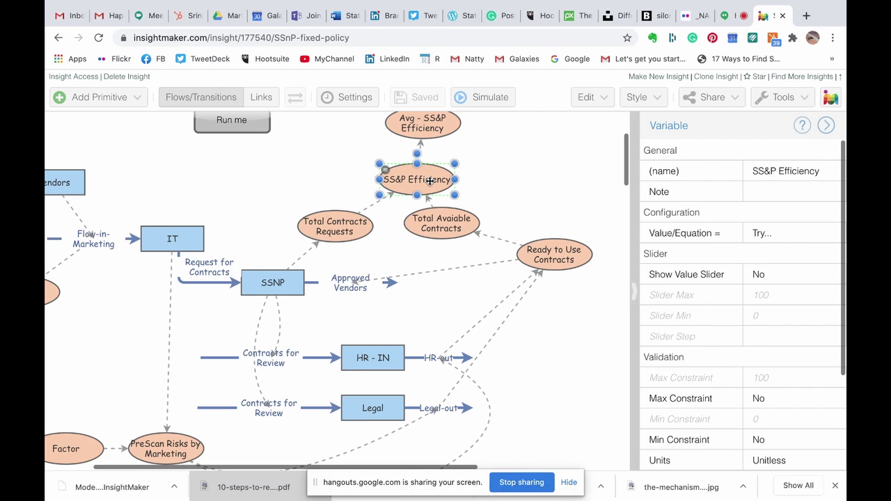
pyautogui.click(810, 236)
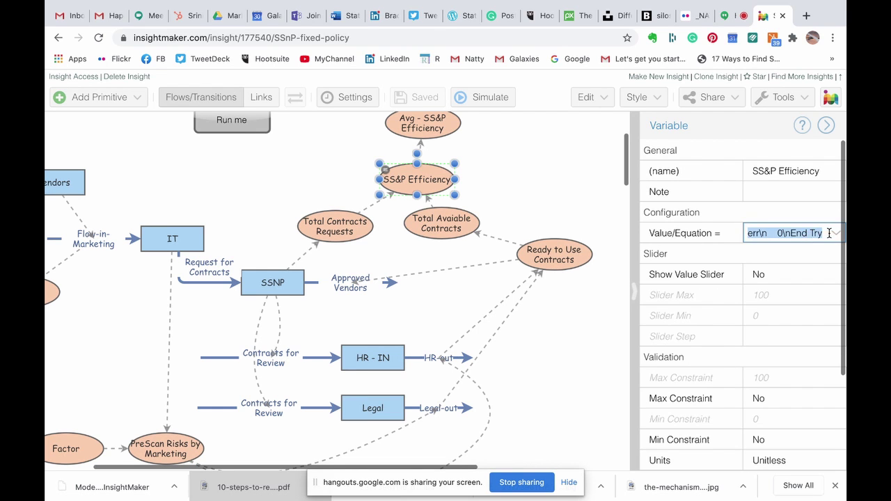
pyautogui.click(836, 238)
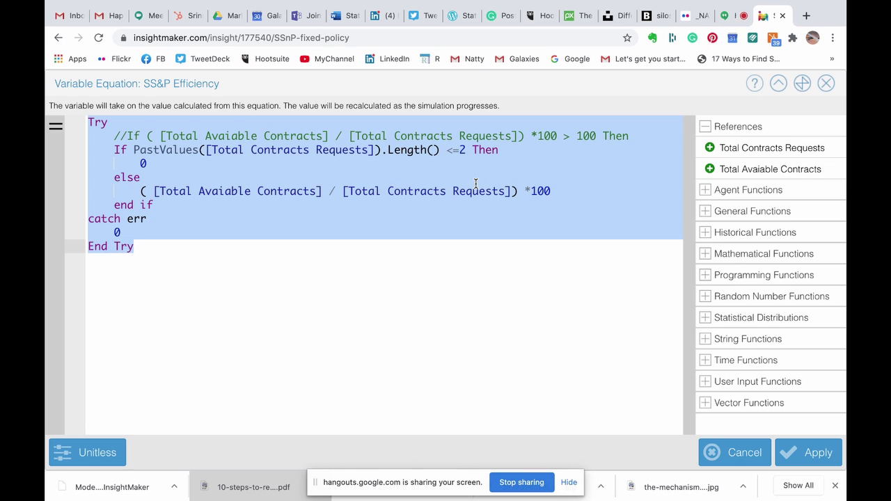
pyautogui.click(826, 84)
pyautogui.scroll(-2, 389, 255)
pyautogui.hscroll(-2, 389, 255)
pyautogui.hscroll(-2, 388, 255)
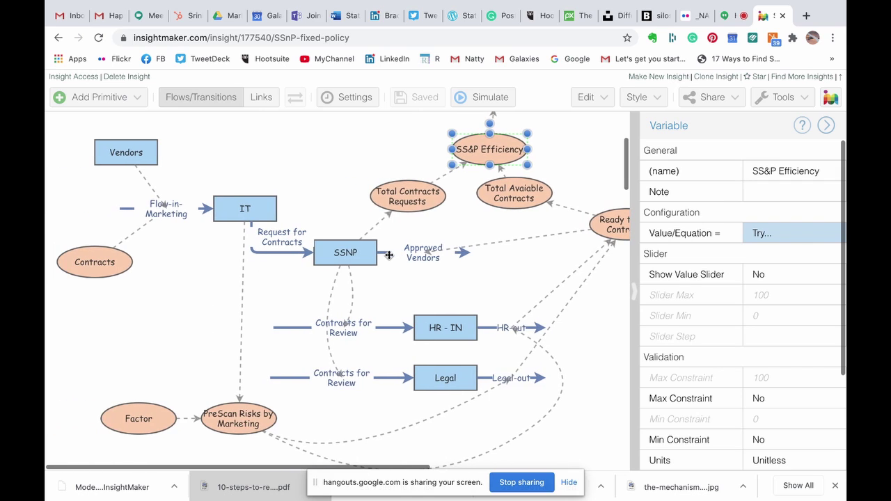
# Step: Run the simulation and let SS&P Efficiency plot through month 145
pyautogui.click(491, 100)
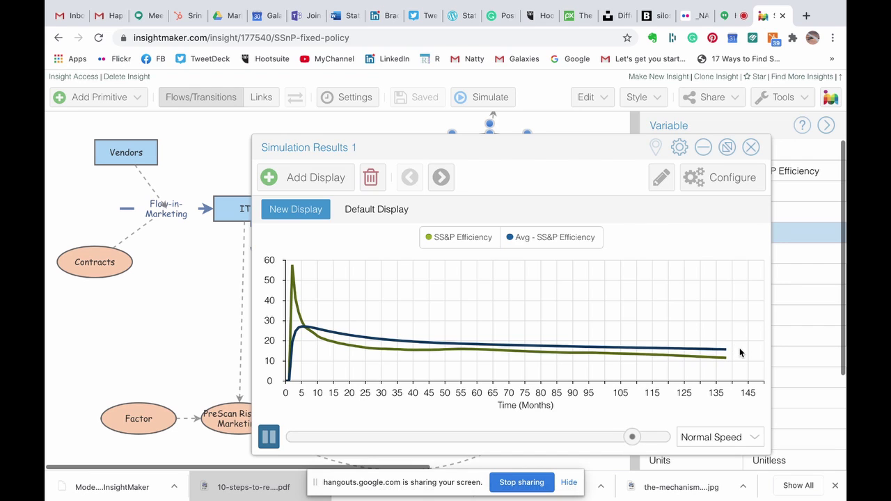
pyautogui.moveTo(725, 354)
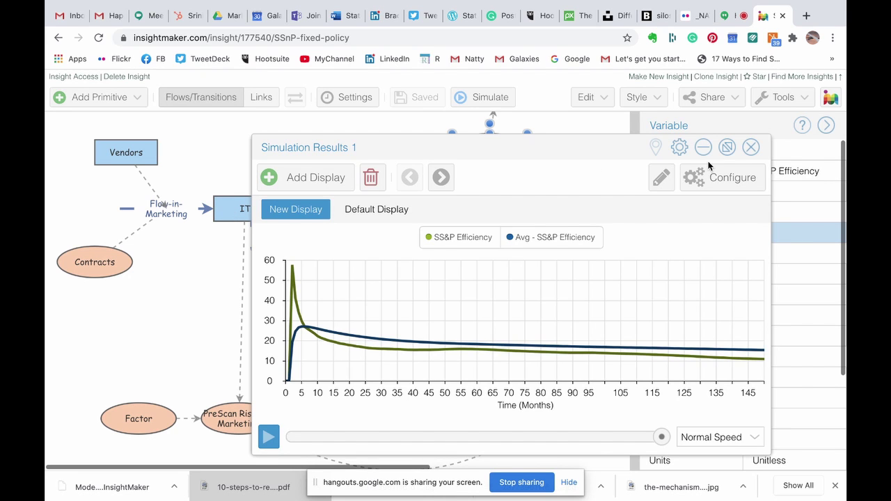
# Step: Close Simulation Results 1 and scroll the canvas to reach the Factor variable
pyautogui.click(752, 148)
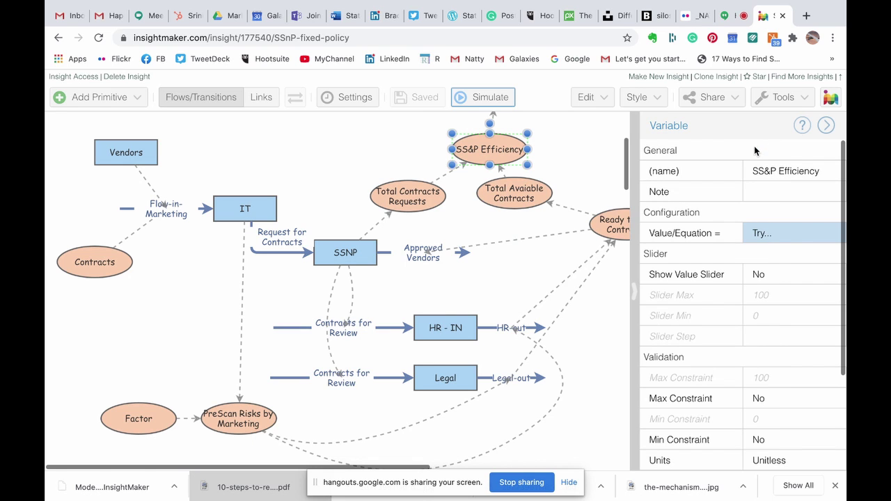
pyautogui.scroll(-1, 480, 255)
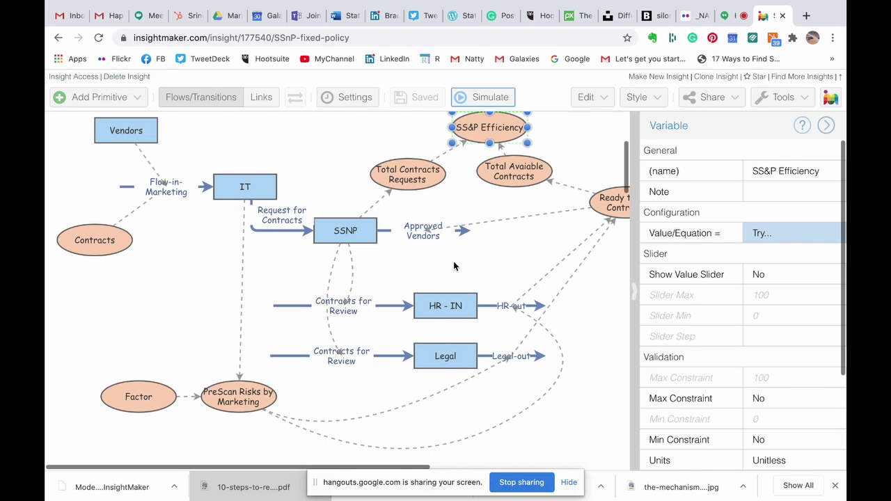
pyautogui.scroll(-1, 453, 265)
pyautogui.scroll(1, 453, 265)
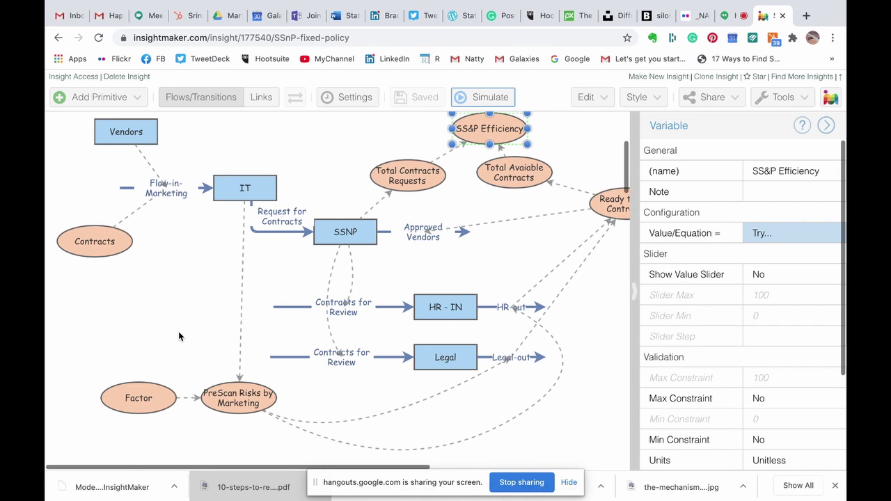
# Step: Show Factor's properties, run a second simulation, and move Simulation Results 2 aside
pyautogui.click(160, 390)
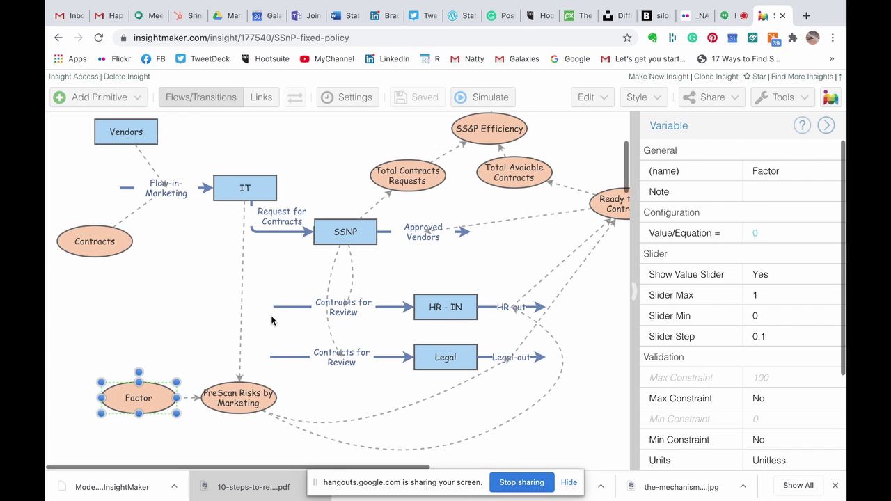
pyautogui.click(486, 98)
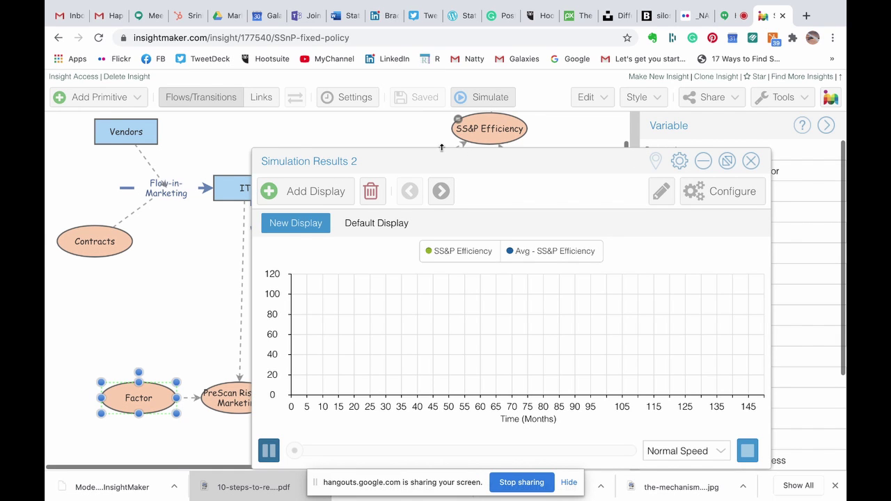
pyautogui.moveTo(442, 150); pyautogui.dragTo(234, 146)
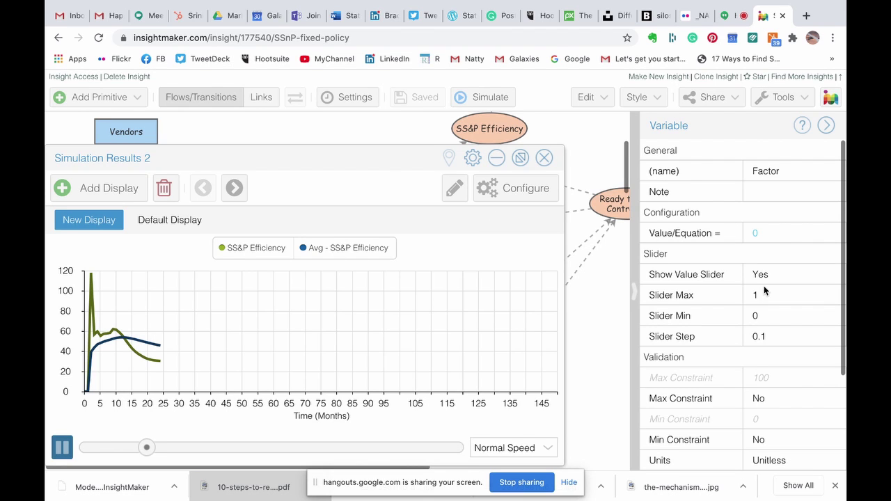
pyautogui.click(779, 234)
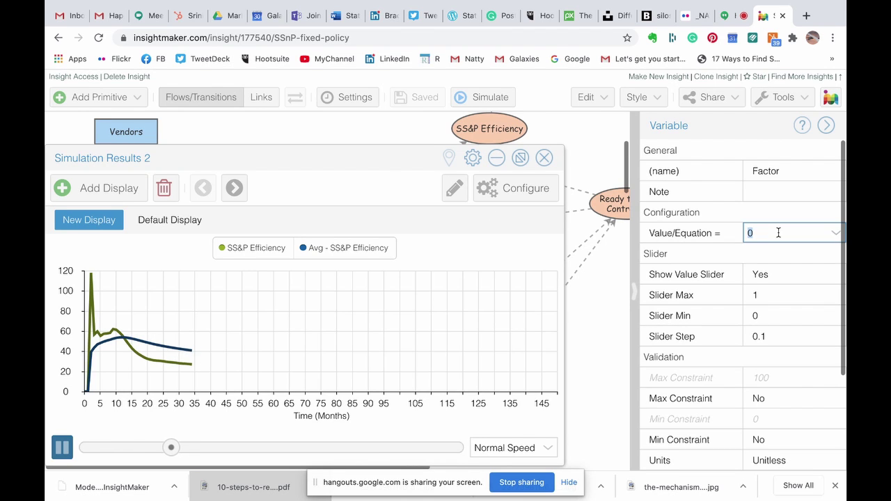
# Step: Bring up the Factor slider and set it to 0.2, briefly trying 0.1
pyautogui.click(826, 126)
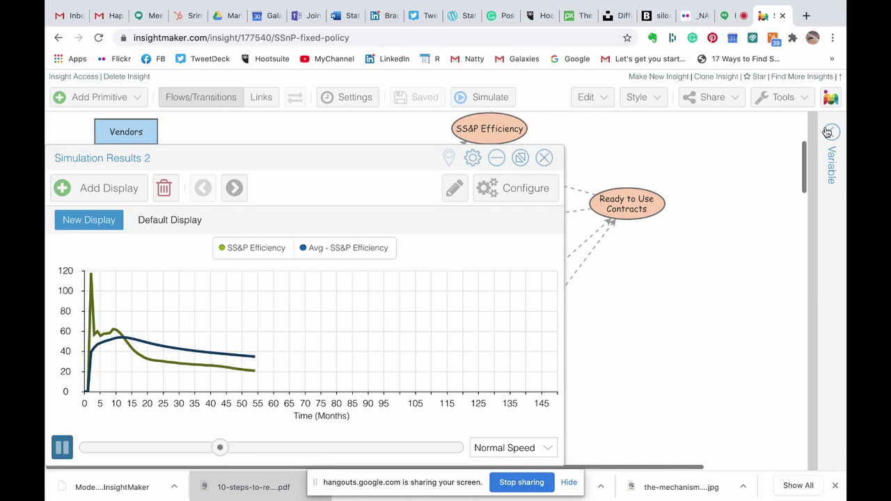
pyautogui.click(828, 133)
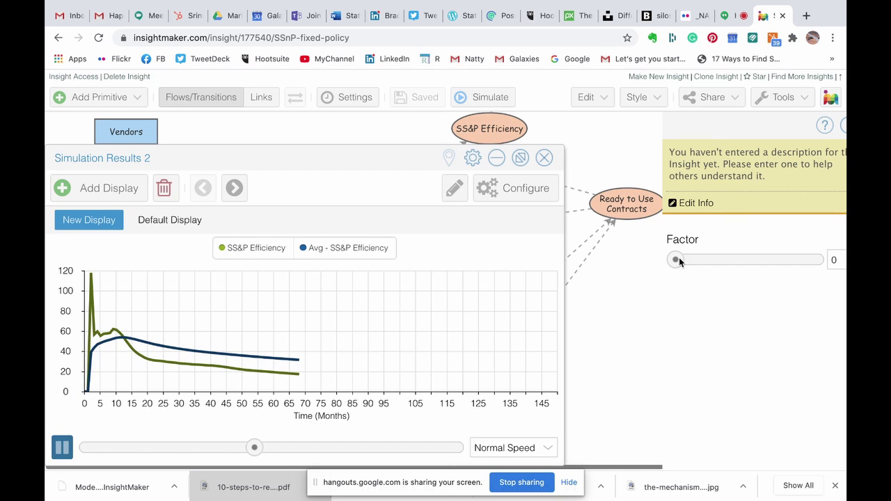
pyautogui.moveTo(676, 259); pyautogui.dragTo(683, 259)
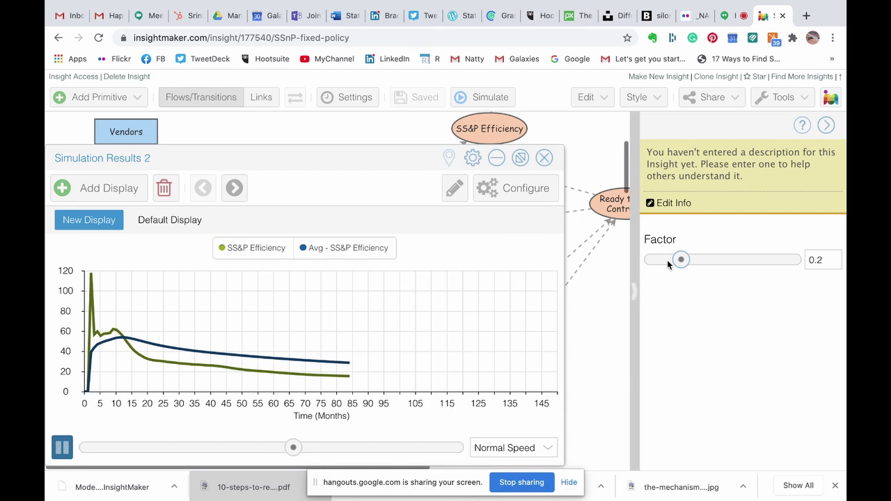
pyautogui.click(667, 260)
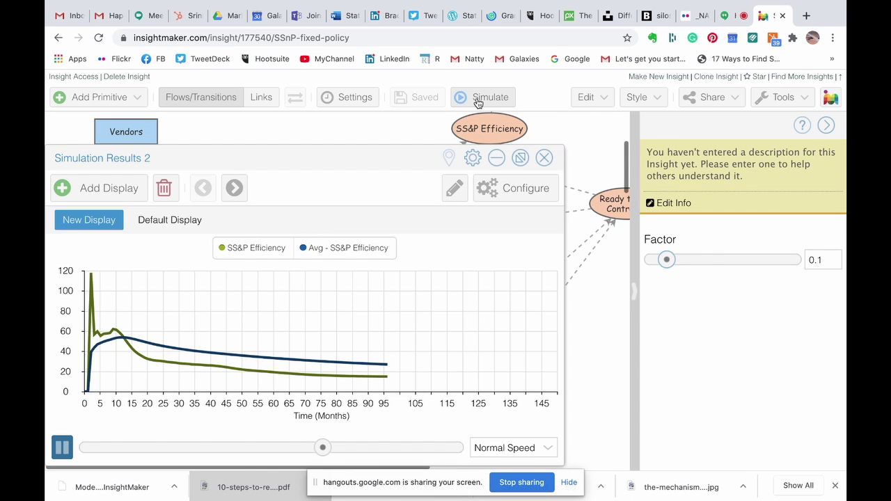
pyautogui.click(681, 259)
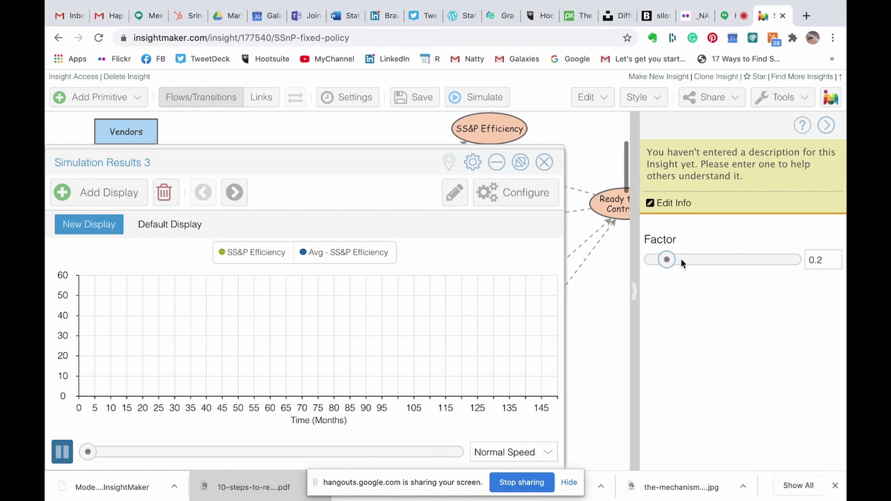
# Step: Run Simulation Results 4 with Factor 0.2, plotting SS&P Efficiency to month 95
pyautogui.click(468, 98)
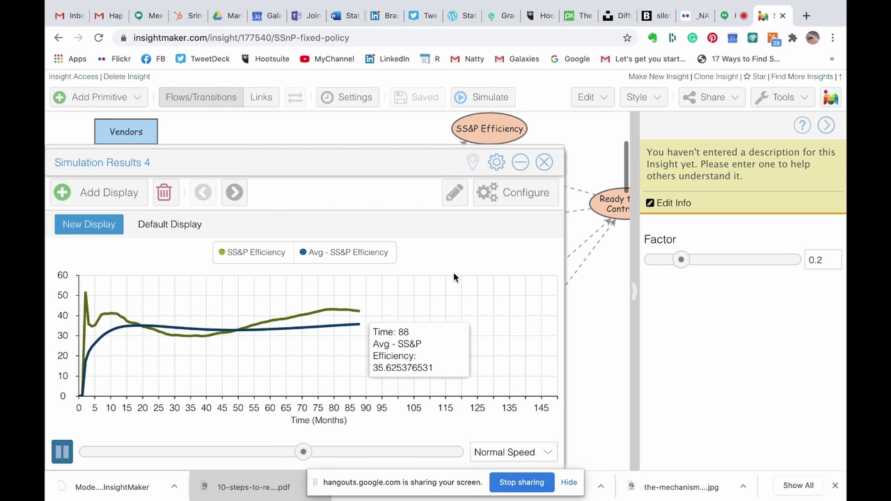
# Step: Close Simulation Results windows 4, 3 and 2 to return to the SSnP-fixed-policy diagram
pyautogui.click(544, 164)
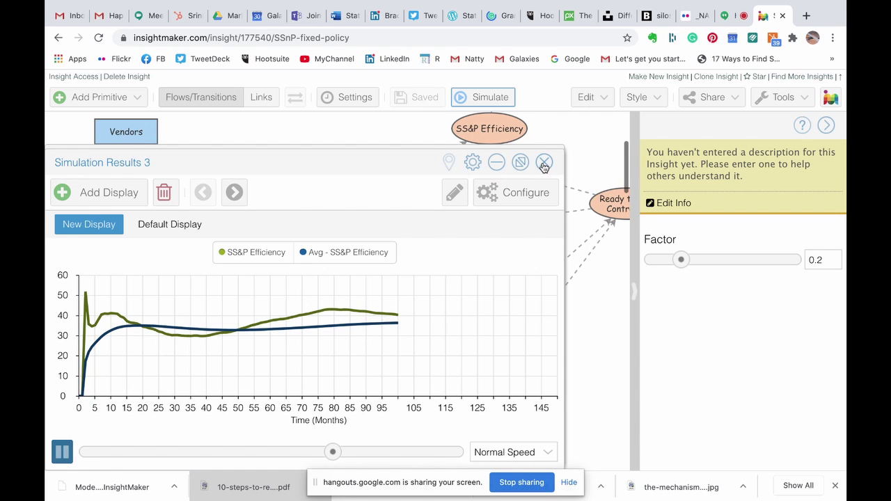
pyautogui.click(544, 164)
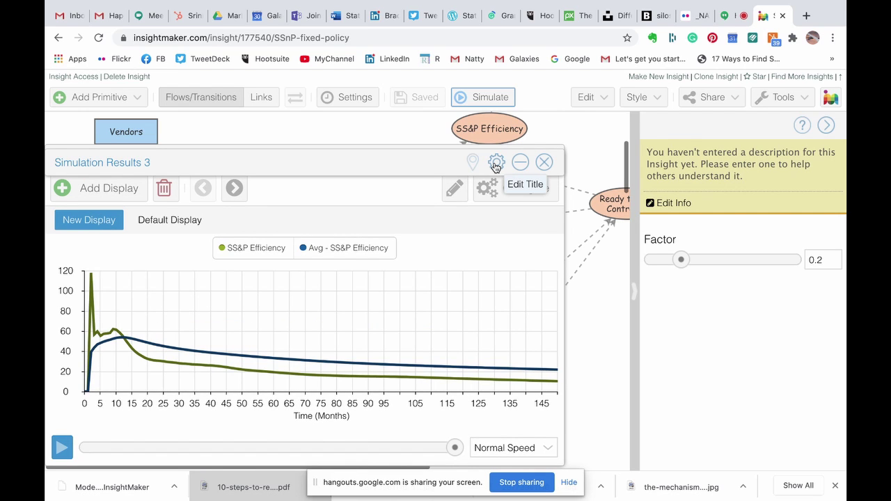
pyautogui.click(545, 163)
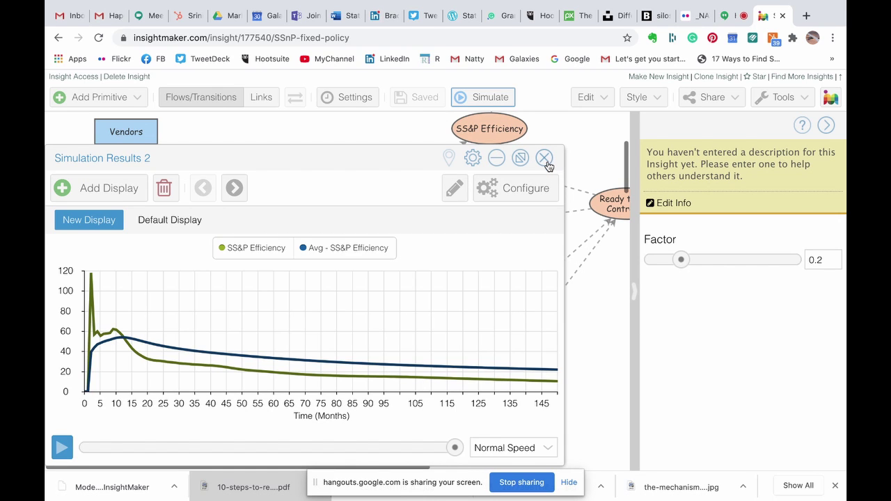
pyautogui.click(545, 161)
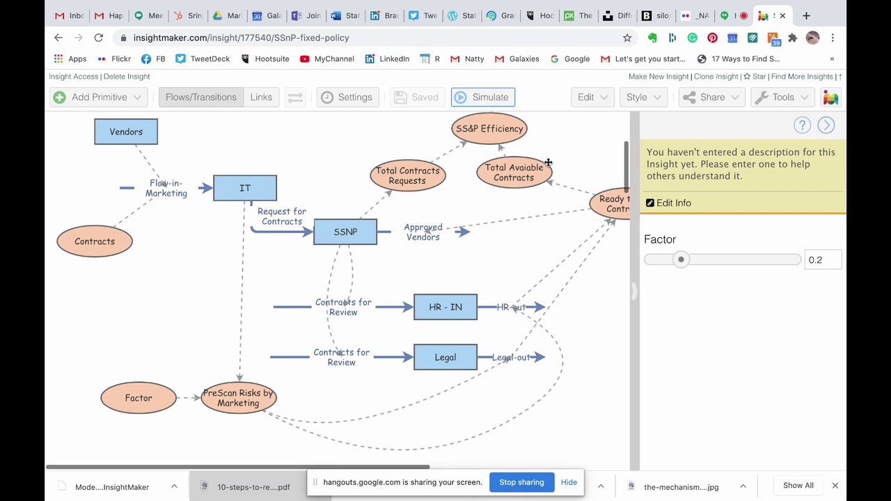